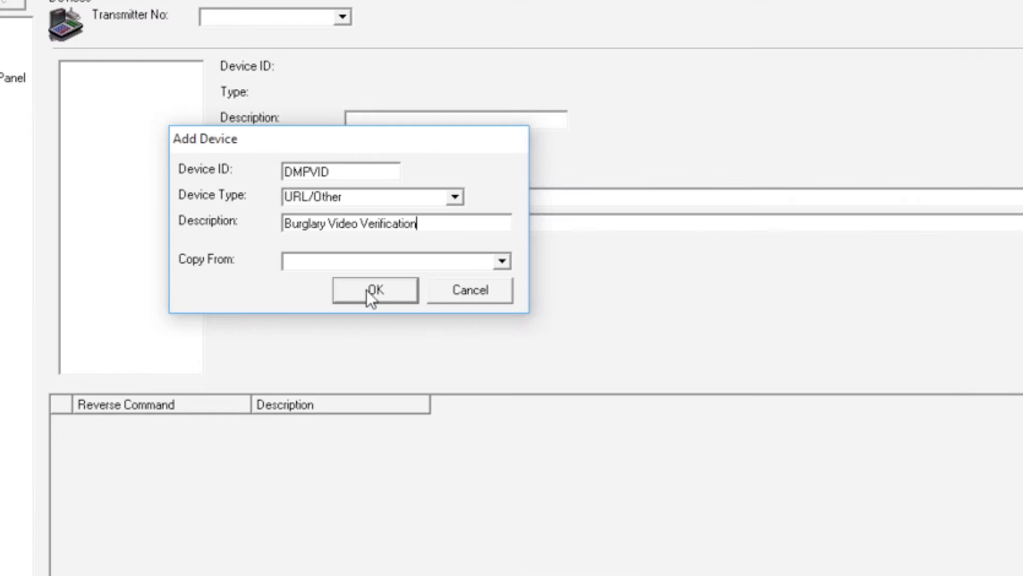
Step: Confirm the new DMPVID device, then open the top Burglary Alarm in the queue
{"action": "left_click", "coordinate": [366, 290]}
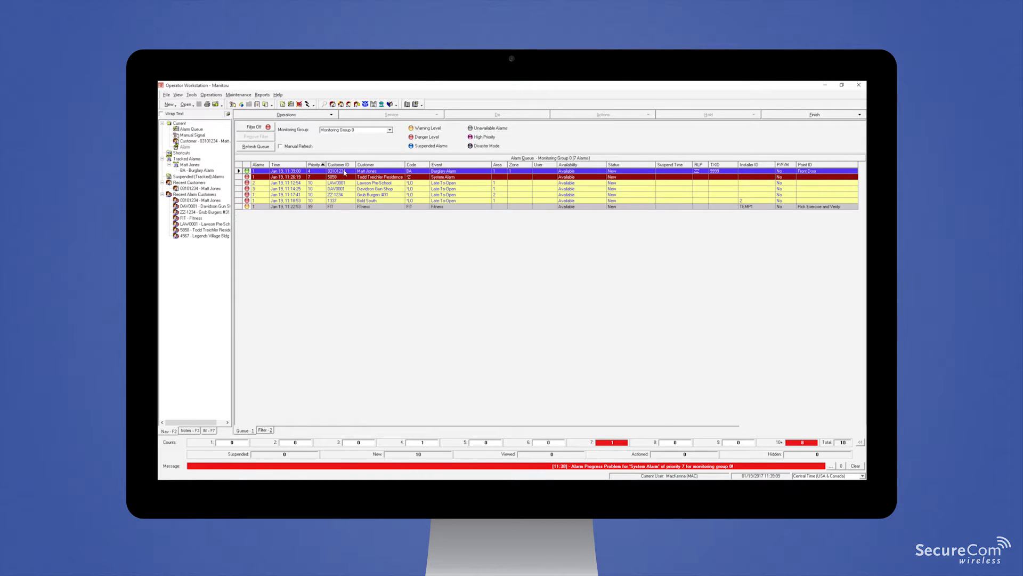
{"action": "double_click", "coordinate": [344, 173]}
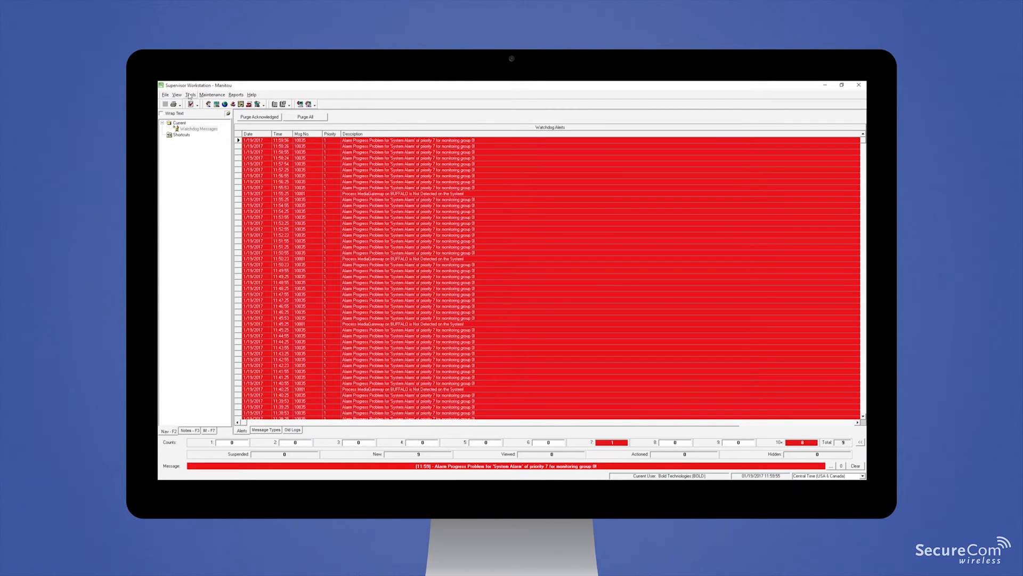
Step: Set the System option 'Use External Browser for URLs' to Yes and save it
{"action": "left_click", "coordinate": [190, 96]}
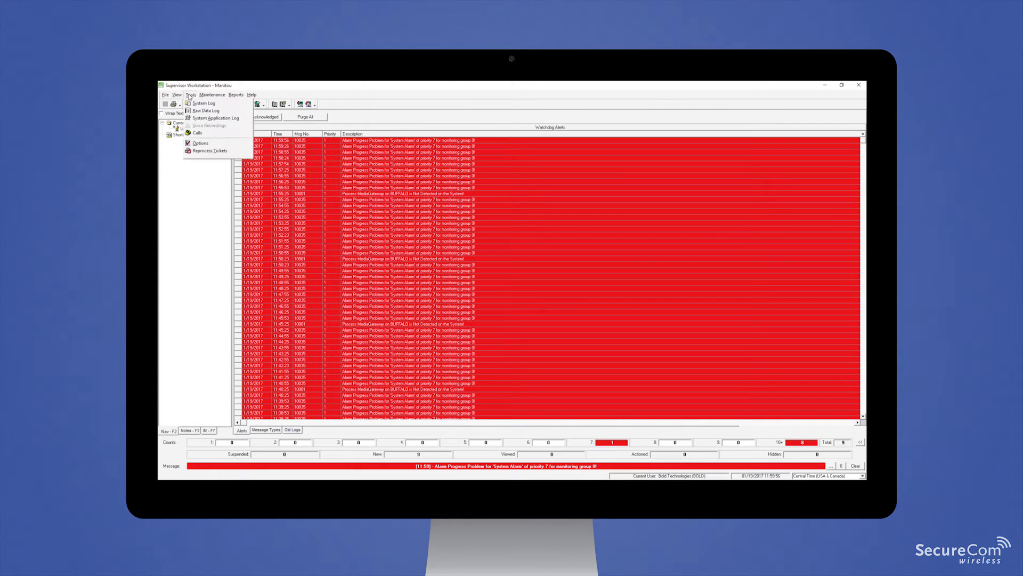
{"action": "left_click", "coordinate": [199, 144]}
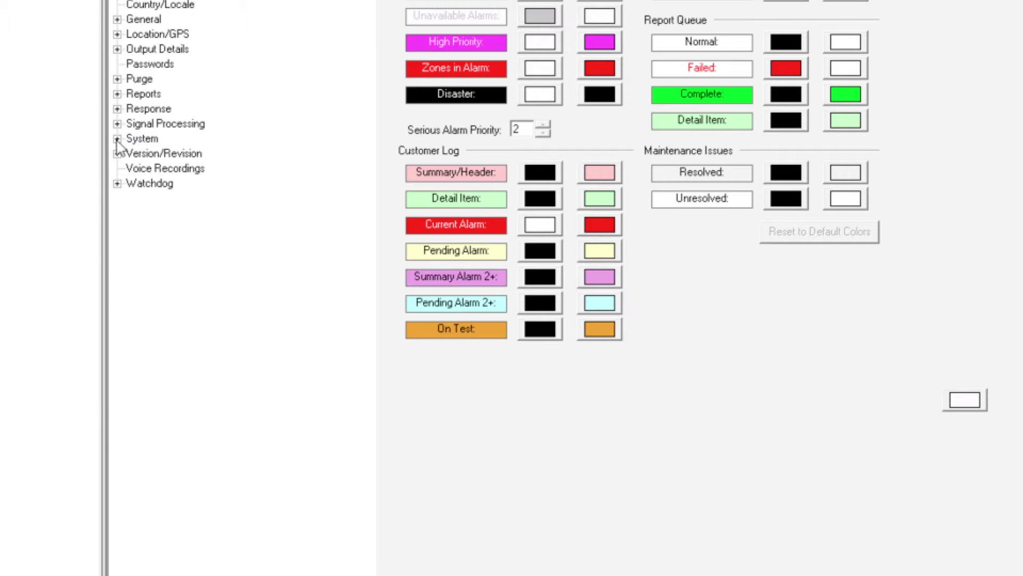
{"action": "left_click", "coordinate": [117, 139]}
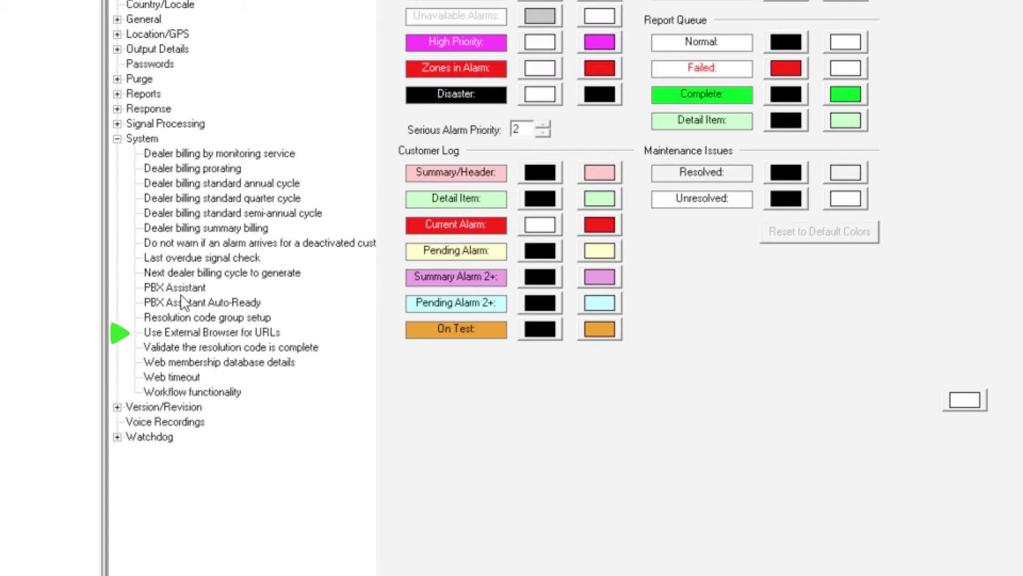
{"action": "left_click", "coordinate": [186, 336]}
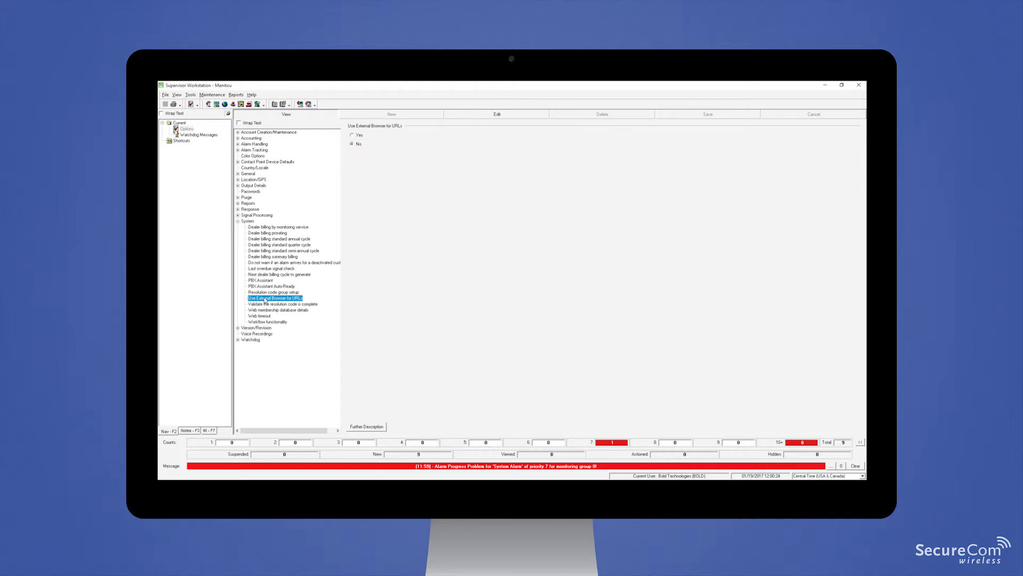
{"action": "left_click", "coordinate": [497, 114]}
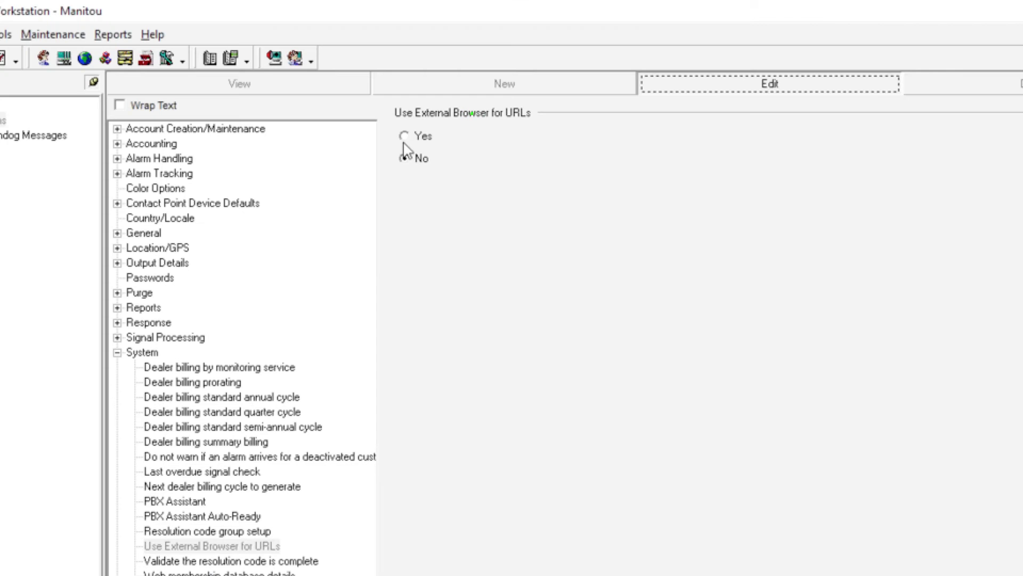
{"action": "left_click", "coordinate": [405, 137]}
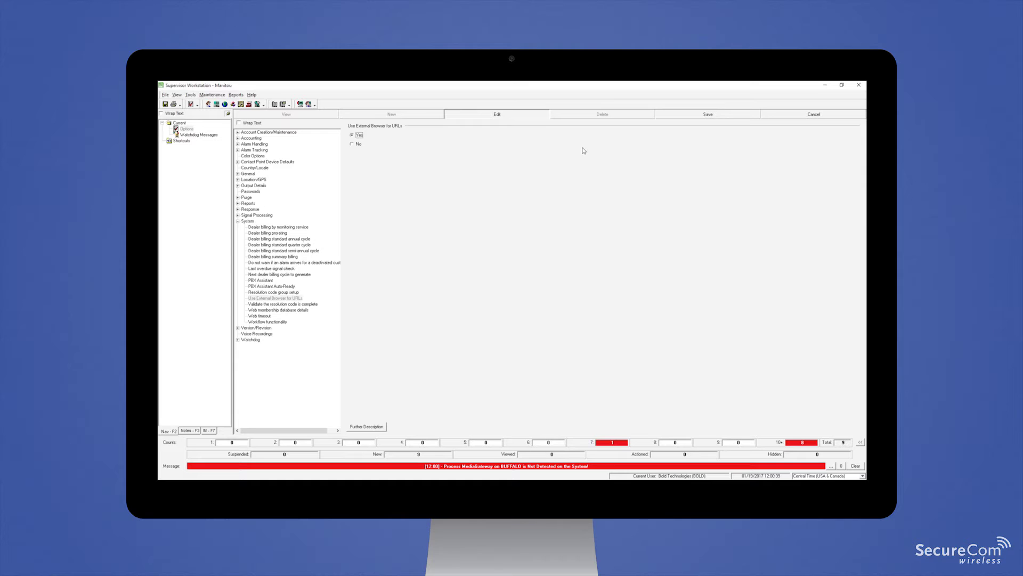
{"action": "left_click", "coordinate": [684, 118]}
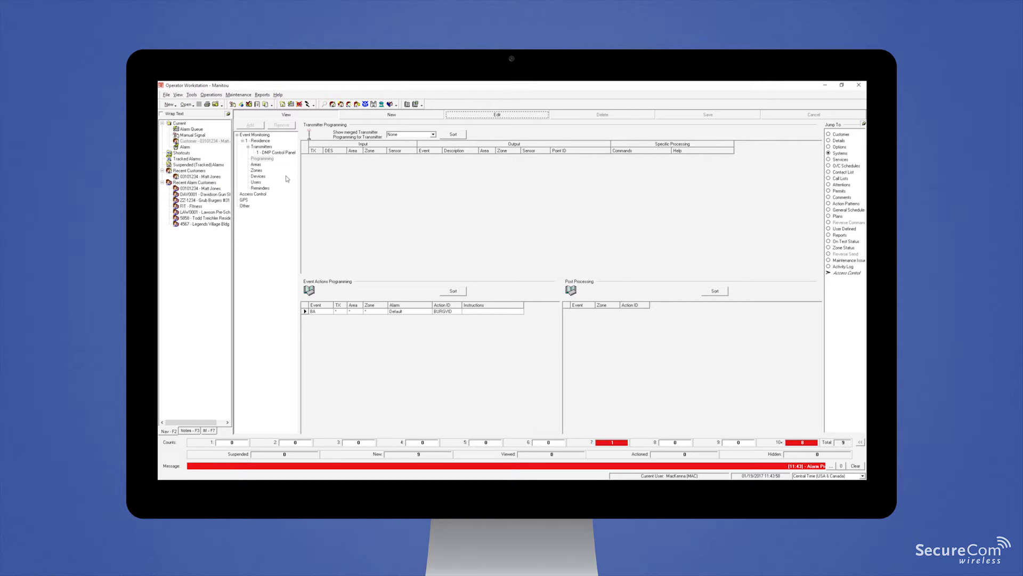
Step: Add URL/Other device DMPVID, 'Burglary Video Verification', under the DMP Control Panel transmitter
{"action": "left_click", "coordinate": [259, 175]}
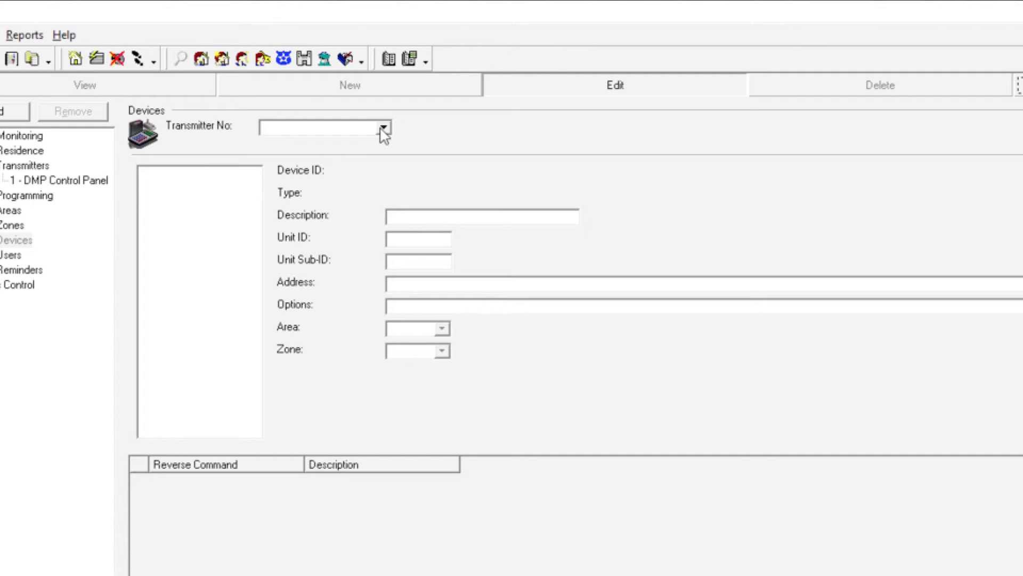
{"action": "left_click", "coordinate": [407, 132]}
{"action": "left_click", "coordinate": [399, 173]}
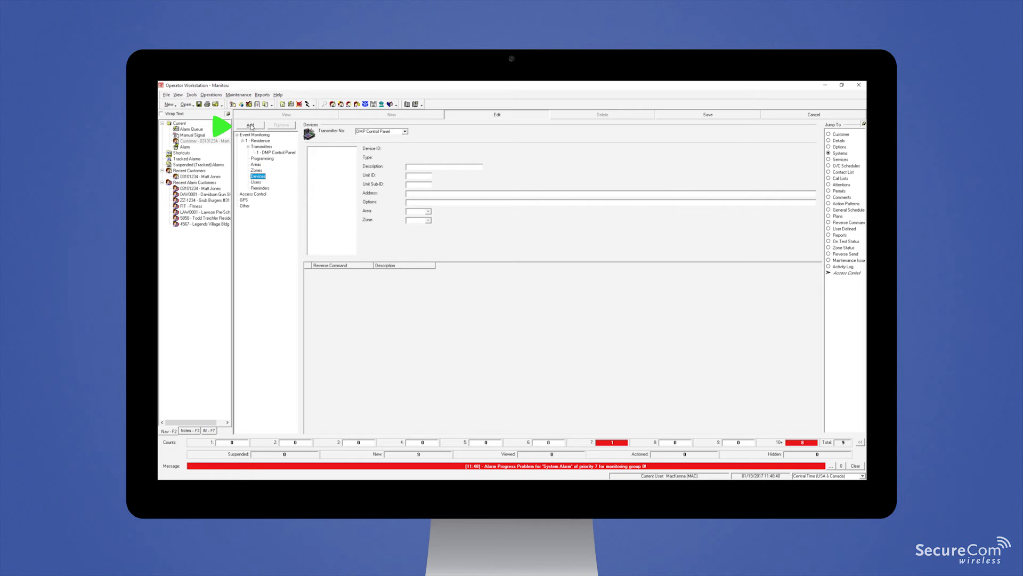
{"action": "left_click", "coordinate": [251, 126]}
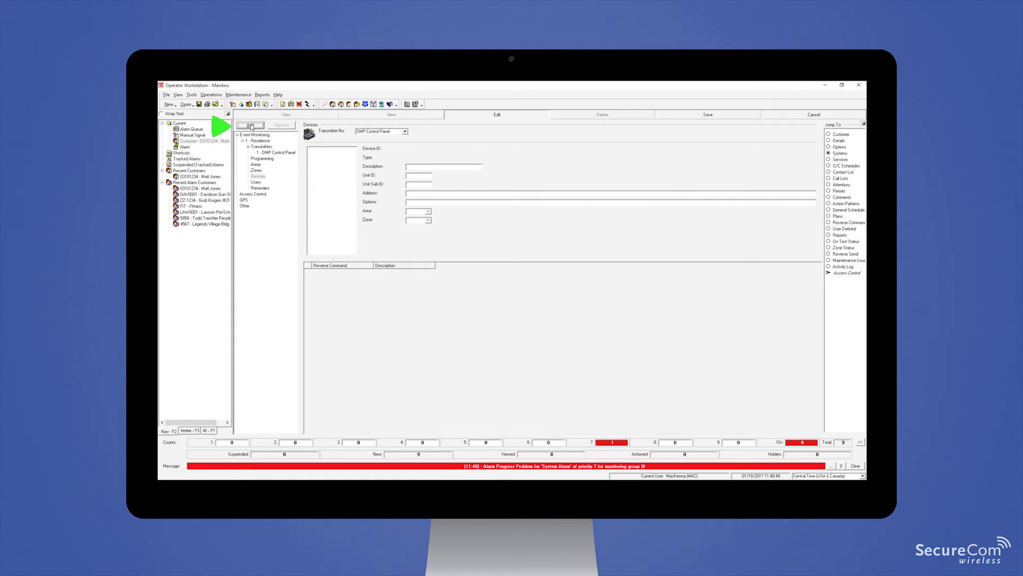
{"action": "type", "text": "DMPVID"}
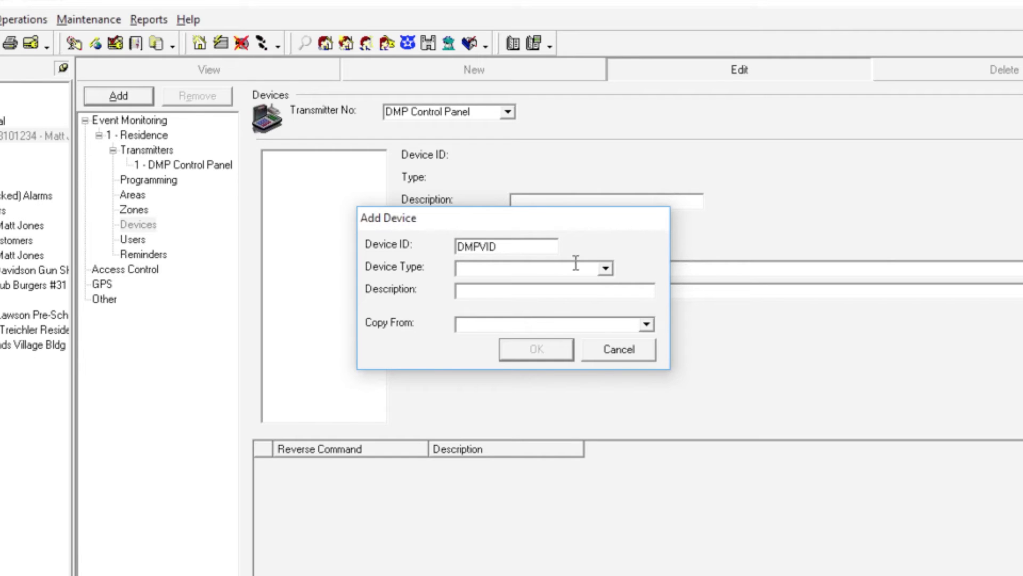
{"action": "left_click", "coordinate": [604, 267]}
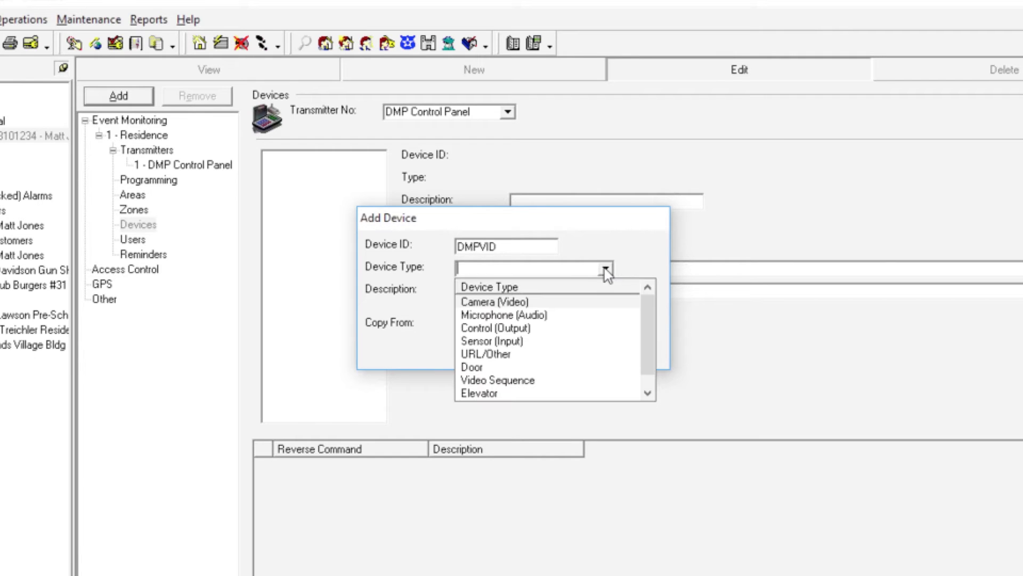
{"action": "left_click", "coordinate": [492, 356]}
{"action": "left_click", "coordinate": [473, 291]}
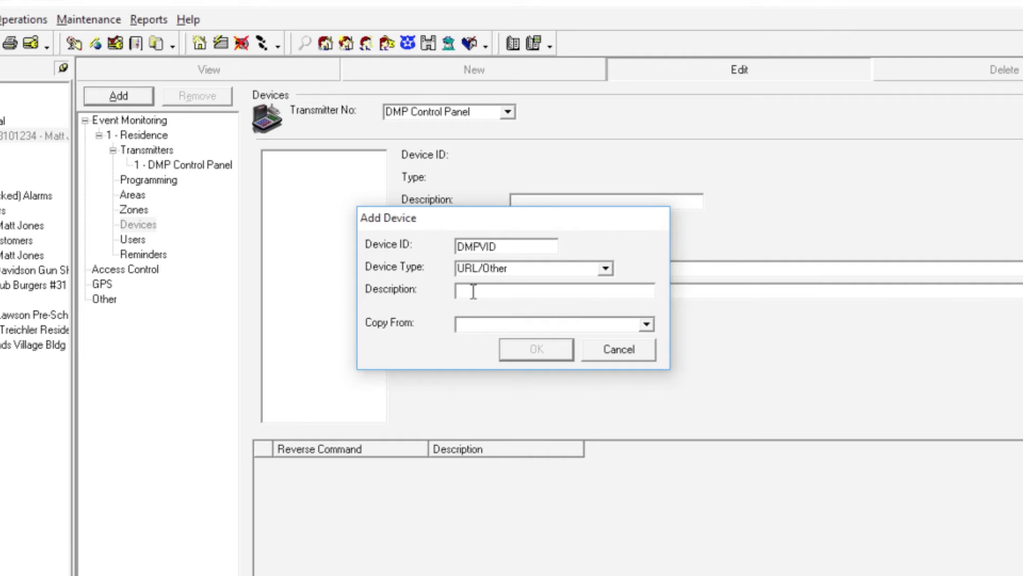
{"action": "type", "text": "Burglary Video Verification"}
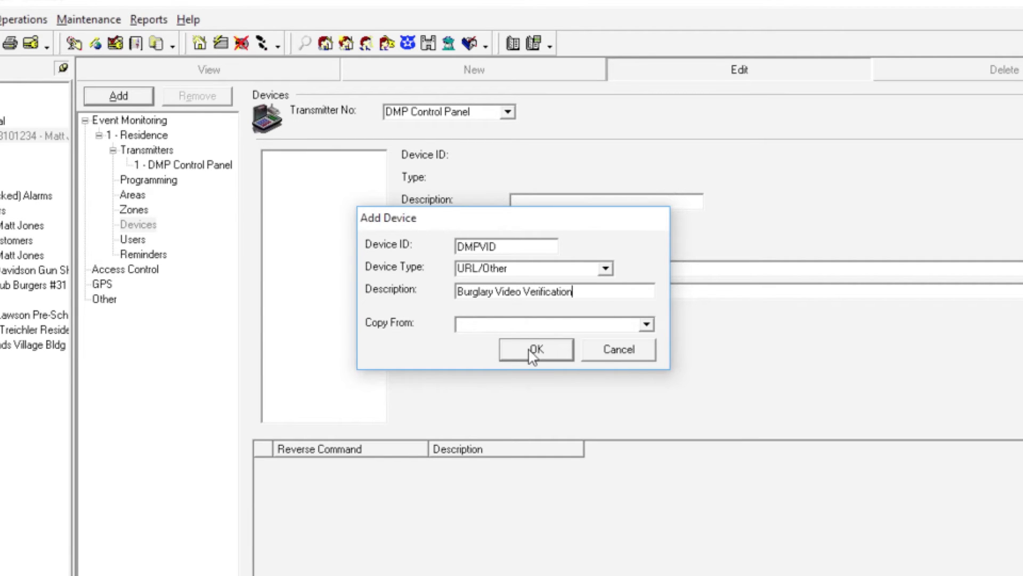
{"action": "left_click", "coordinate": [534, 352]}
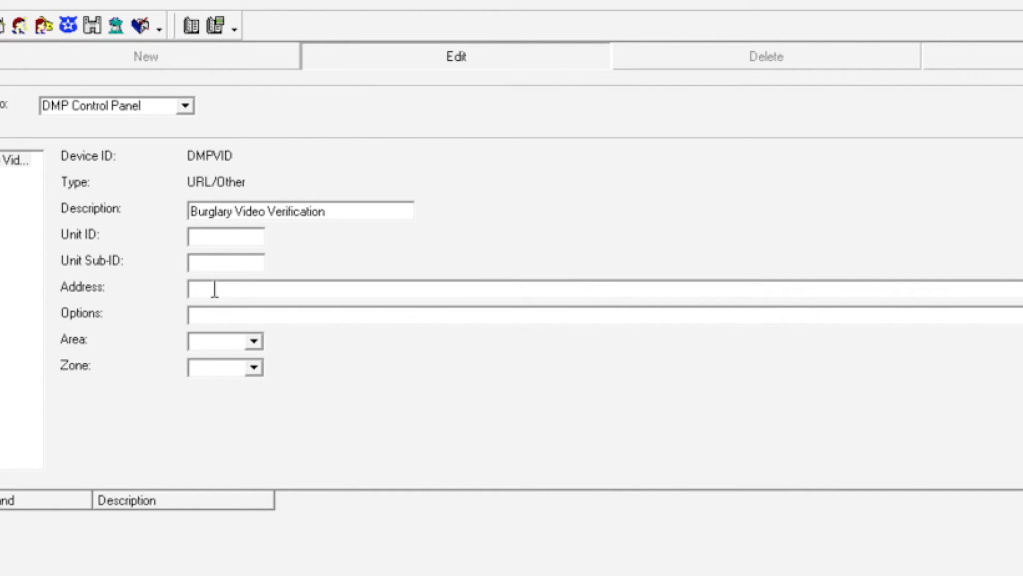
Step: Paste the SecureCom camera URL as Address, set Area 1 (Residence) and Zone *, and save
{"action": "right_click", "coordinate": [214, 288]}
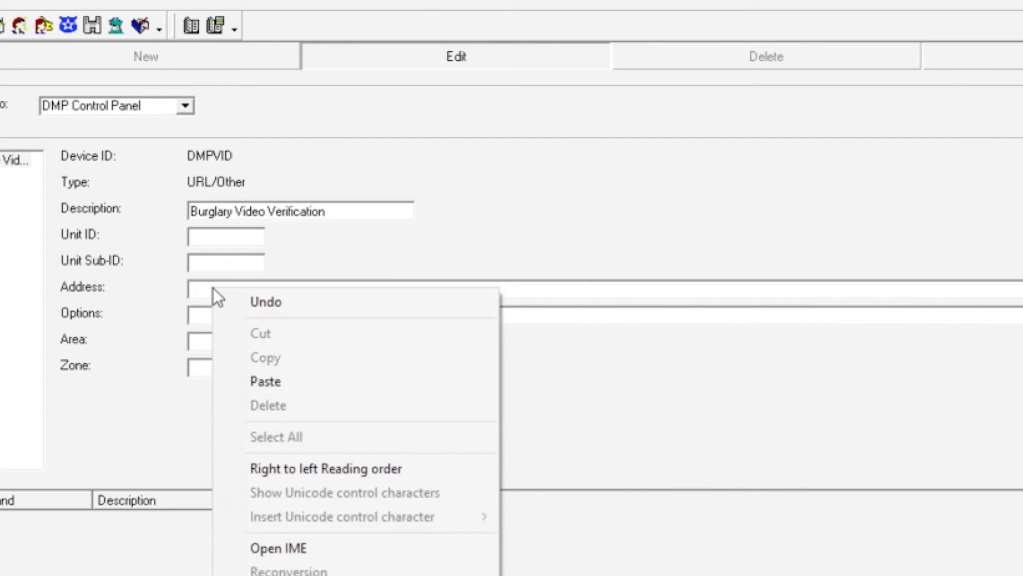
{"action": "left_click", "coordinate": [269, 381]}
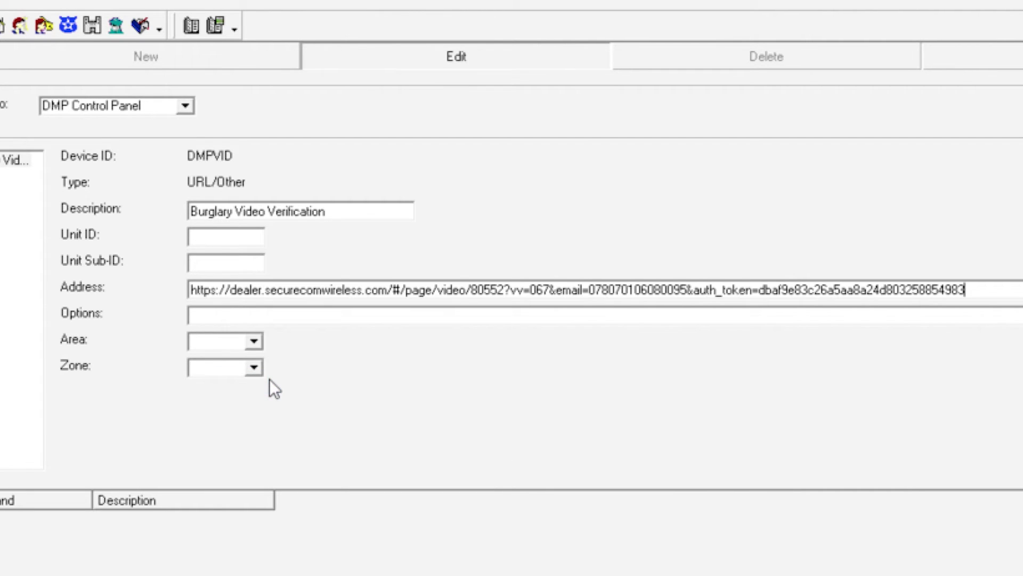
{"action": "left_click", "coordinate": [255, 342]}
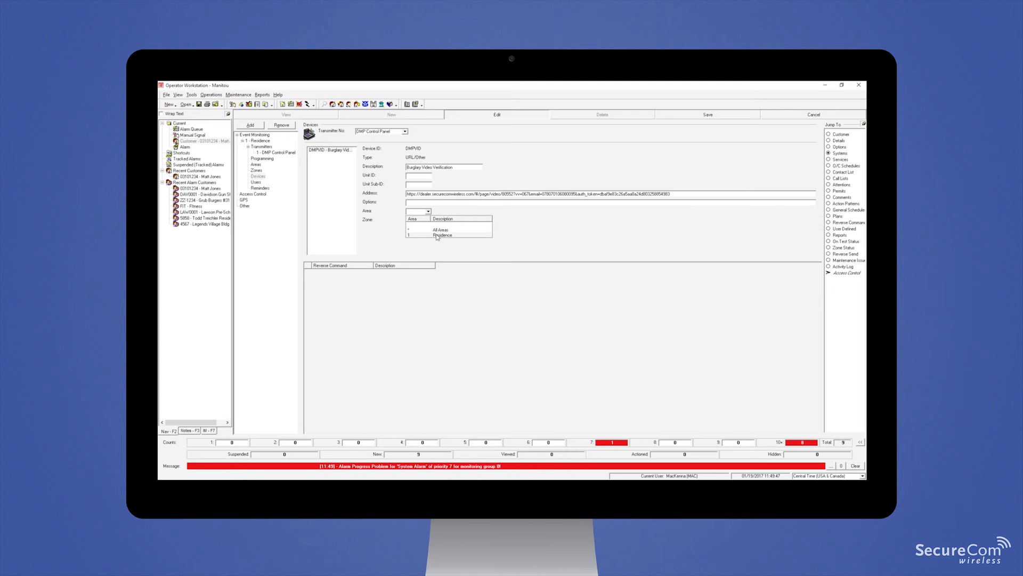
{"action": "left_click", "coordinate": [436, 237]}
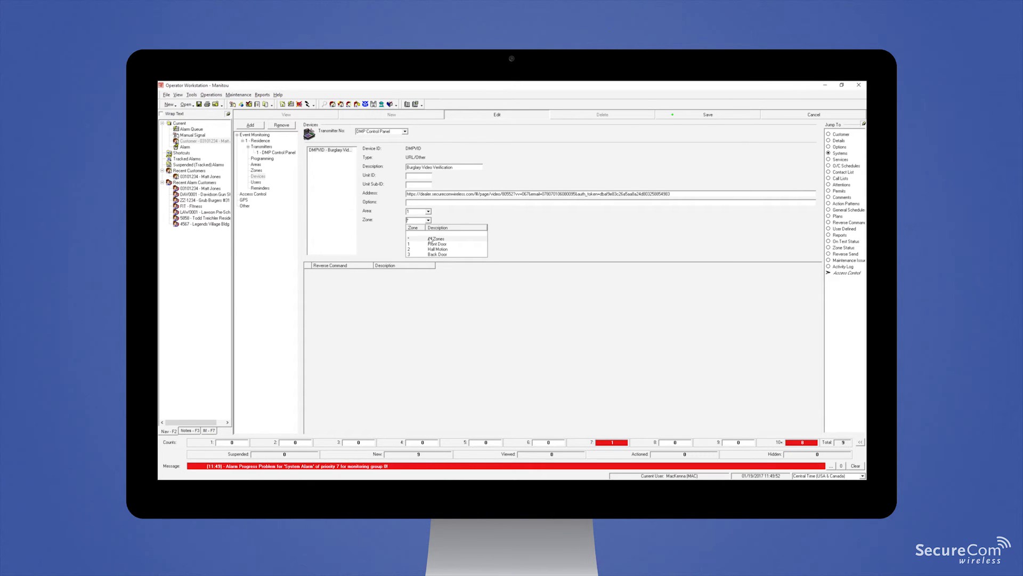
{"action": "left_click", "coordinate": [430, 240]}
{"action": "key", "text": "ctrl+s"}
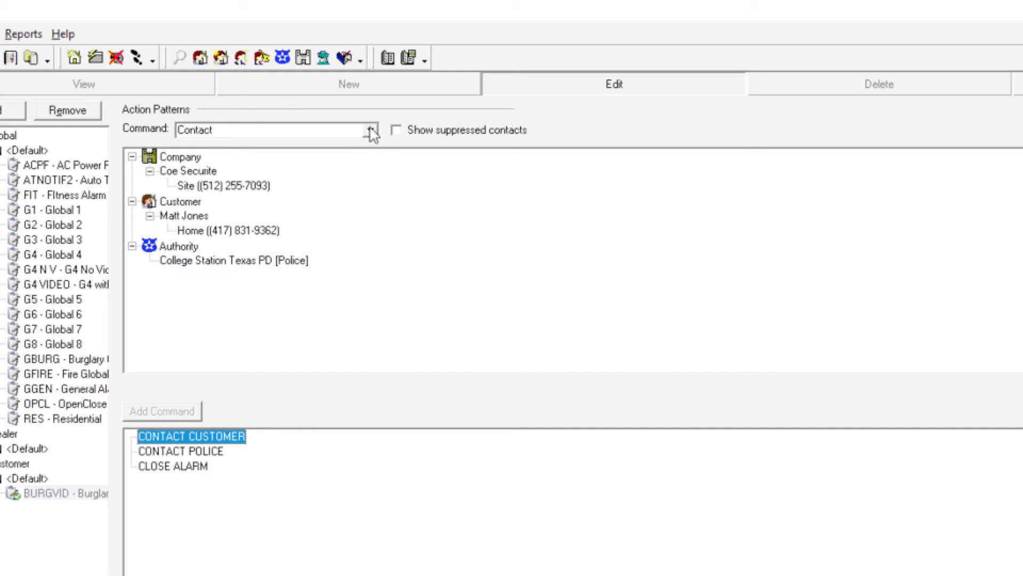
Step: Add a Connect command to DMP Control Panel's Burglary Video Verification device, moved to the top
{"action": "left_click", "coordinate": [370, 130]}
{"action": "left_click_drag", "start_coordinate": [366, 180], "coordinate": [366, 200]}
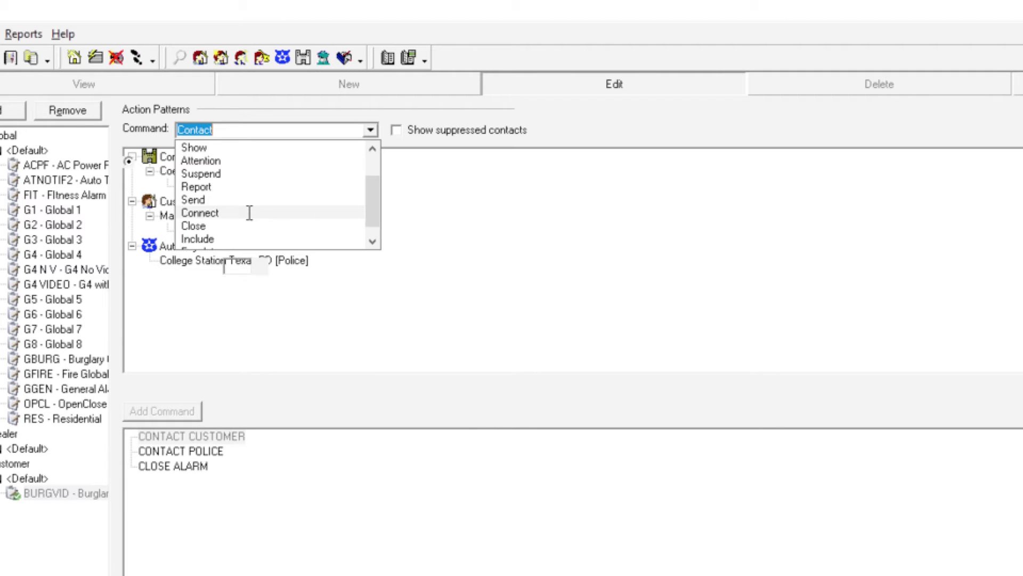
{"action": "left_click", "coordinate": [250, 213]}
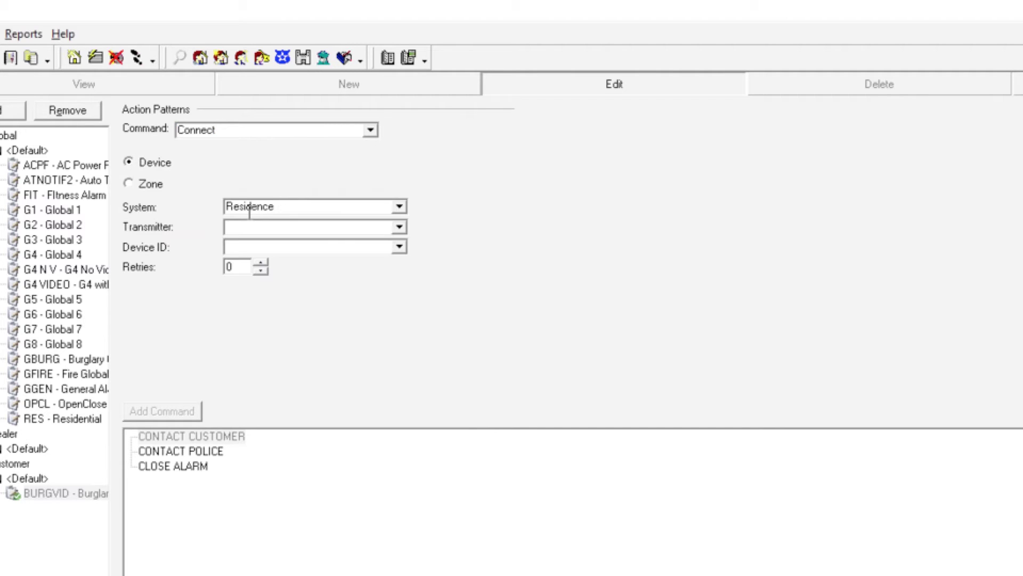
{"action": "left_click", "coordinate": [399, 227]}
{"action": "left_click", "coordinate": [376, 272]}
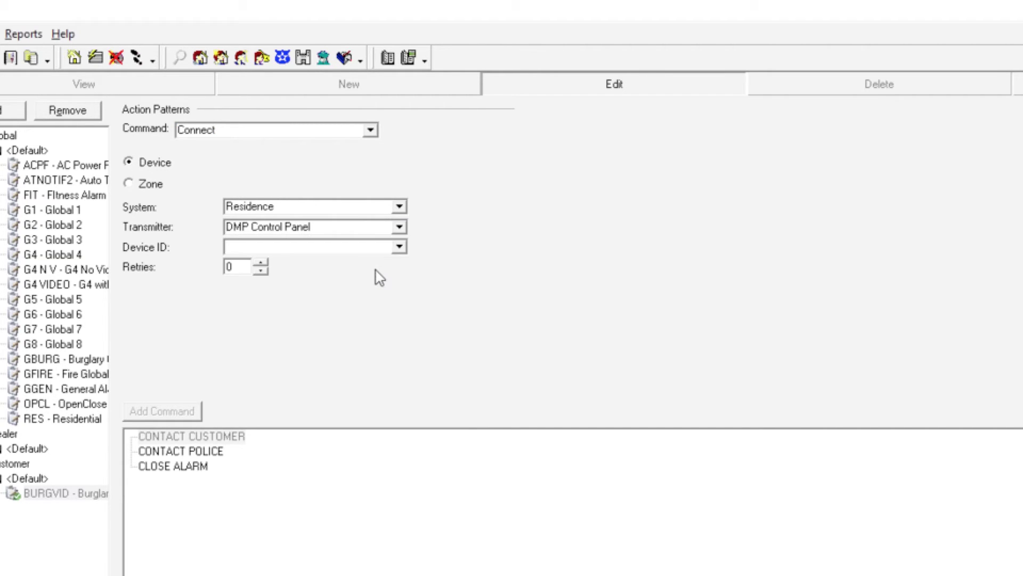
{"action": "left_click", "coordinate": [399, 247]}
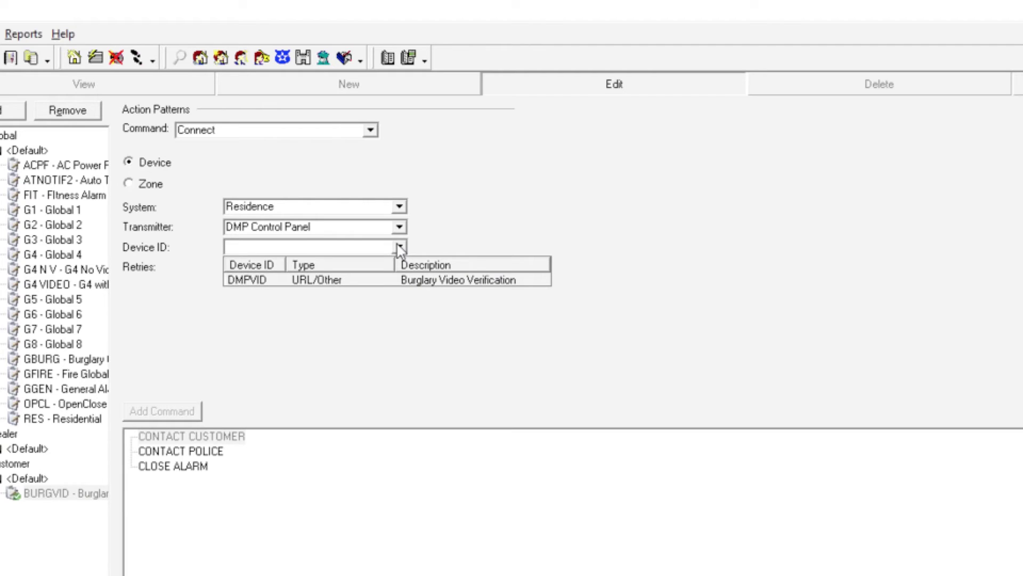
{"action": "left_click", "coordinate": [384, 280]}
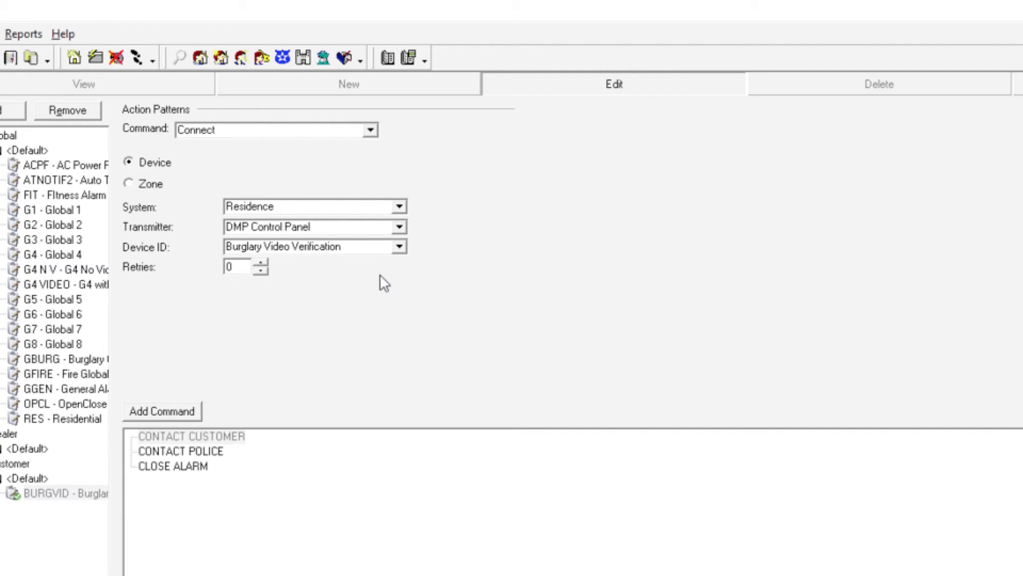
{"action": "left_click", "coordinate": [163, 413]}
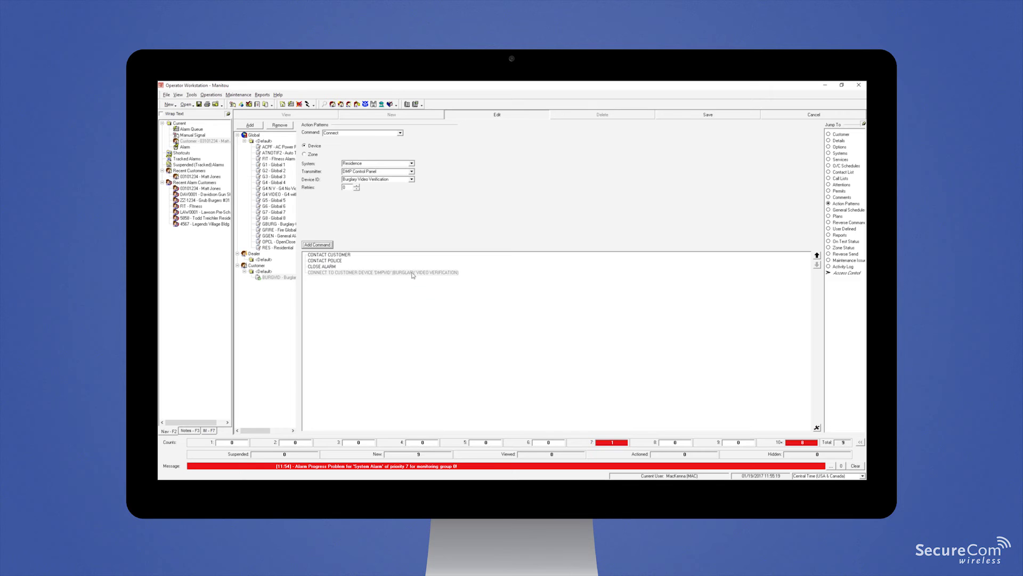
{"action": "left_click", "coordinate": [411, 271]}
{"action": "left_click", "coordinate": [817, 255]}
{"action": "left_click", "coordinate": [817, 256]}
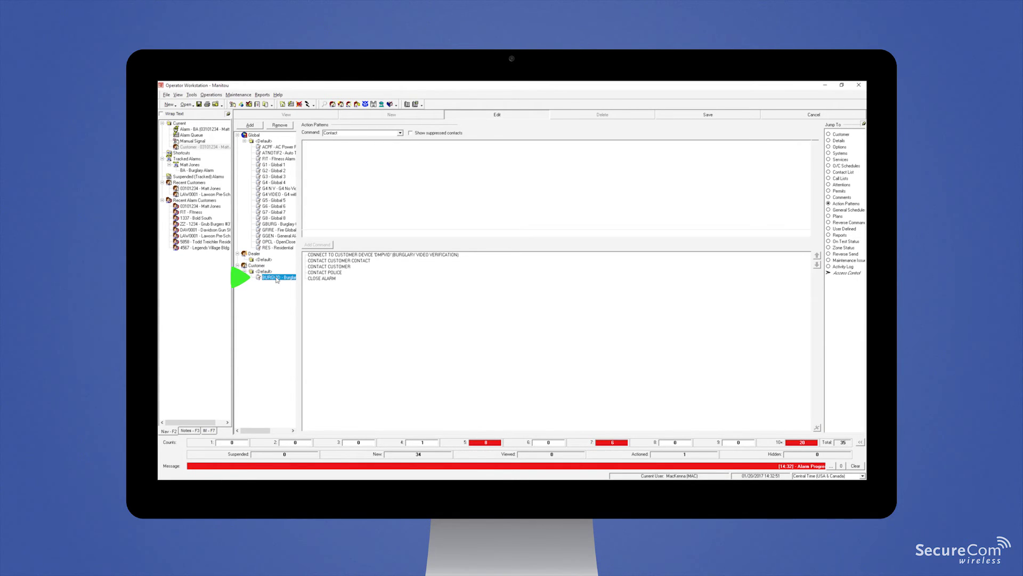
Step: Turn on Auto-Run for the BURGVID action pattern and confirm
{"action": "double_click", "coordinate": [277, 278]}
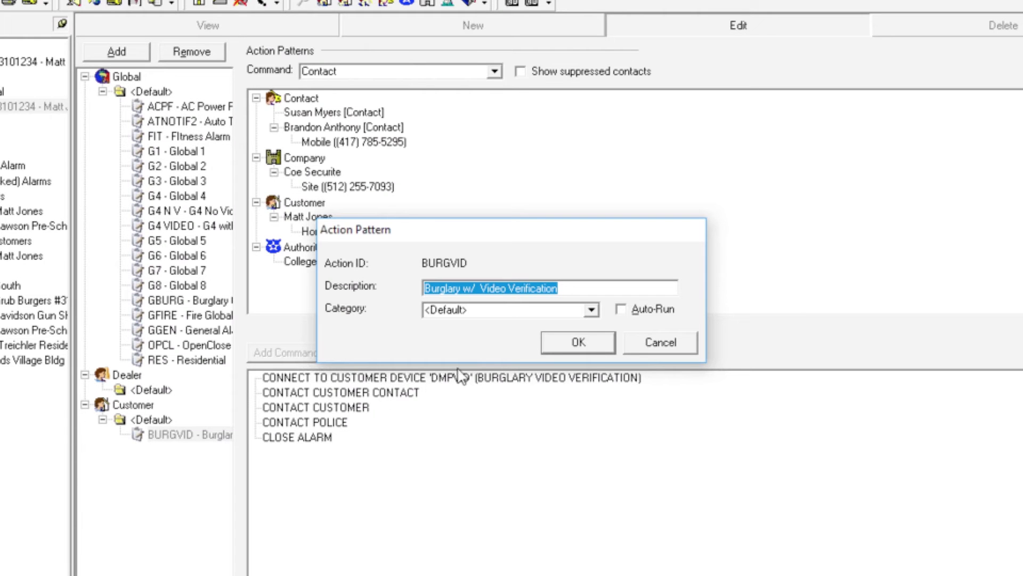
{"action": "left_click", "coordinate": [622, 311]}
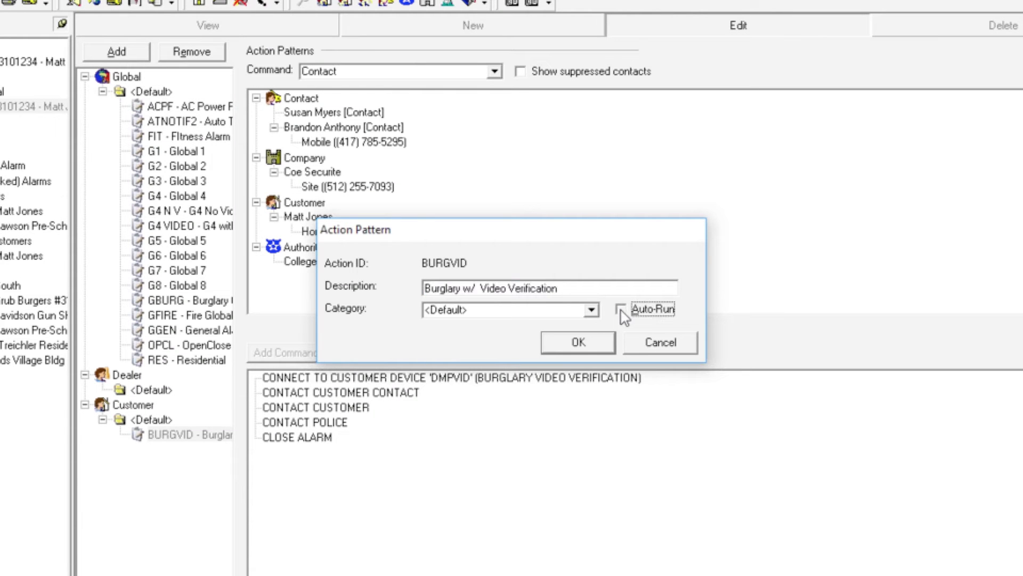
{"action": "left_click", "coordinate": [576, 345]}
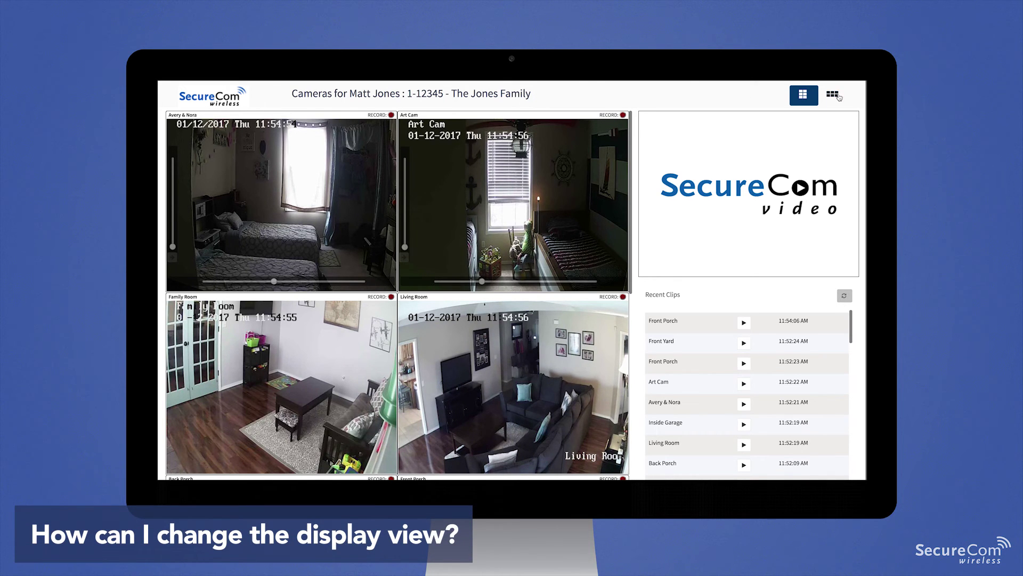
Step: Switch the SecureCom camera page to the larger 3x3 grid
{"action": "left_click", "coordinate": [833, 95]}
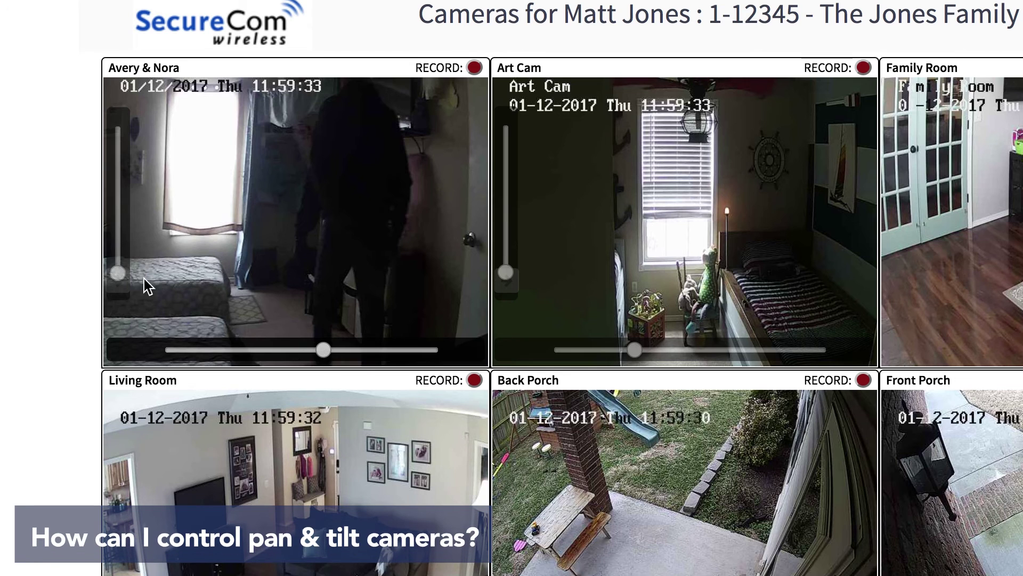
Step: Tilt the top-left Avery & Nora bedroom camera up and pan it left
{"action": "left_click", "coordinate": [151, 256]}
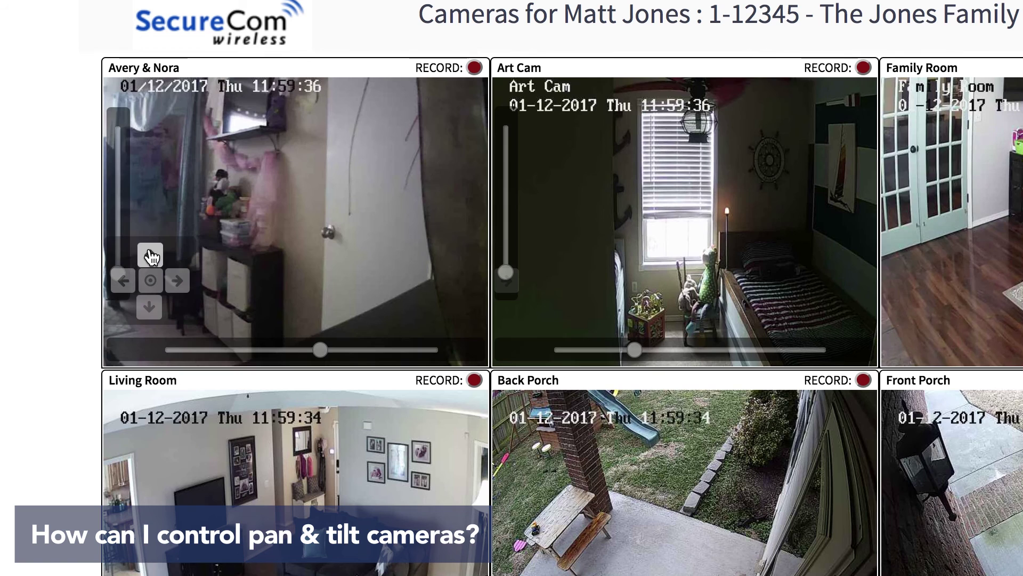
{"action": "left_click", "coordinate": [123, 282]}
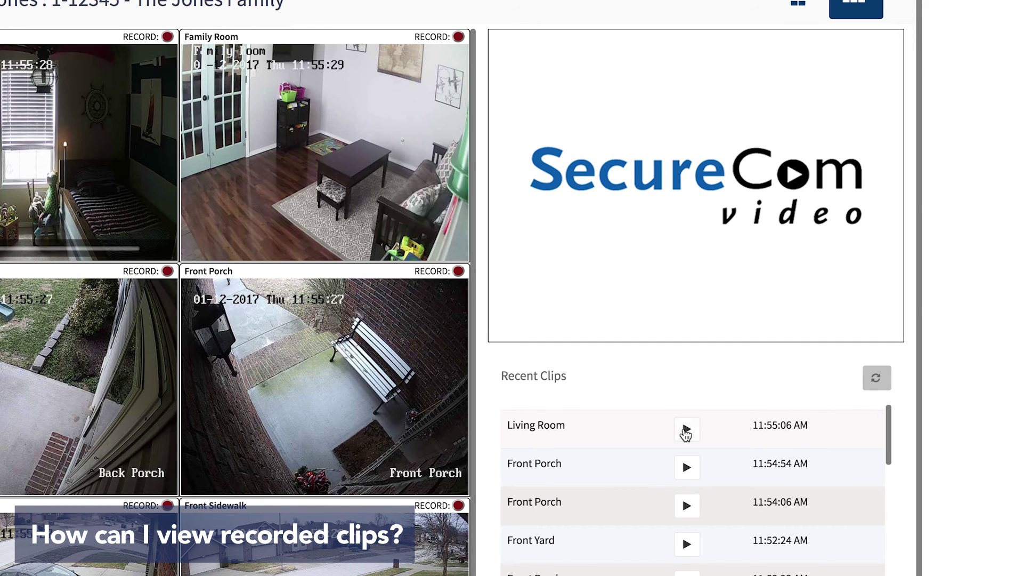
Step: Play the newest Living Room clip from Recent Clips
{"action": "left_click", "coordinate": [685, 429]}
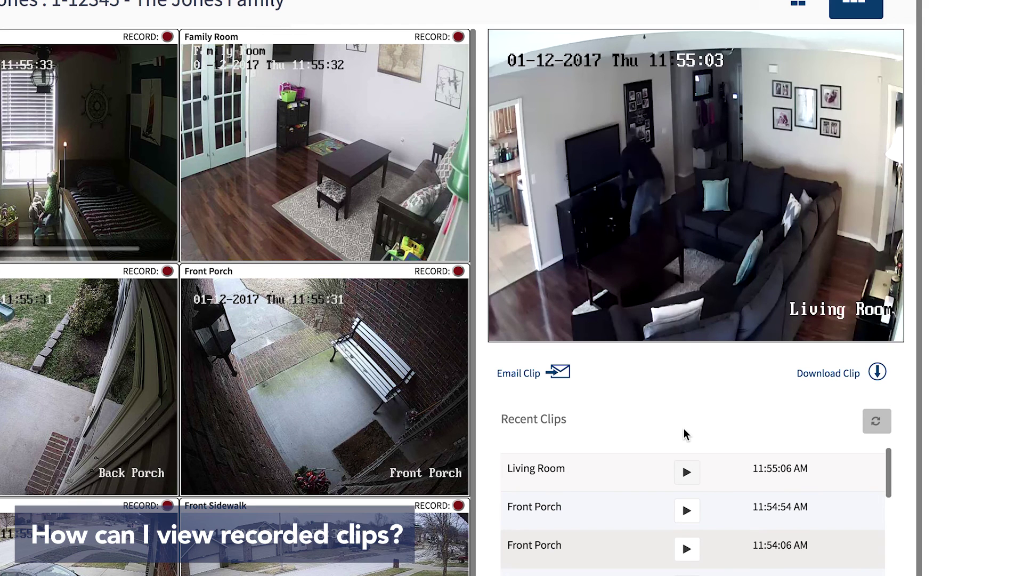